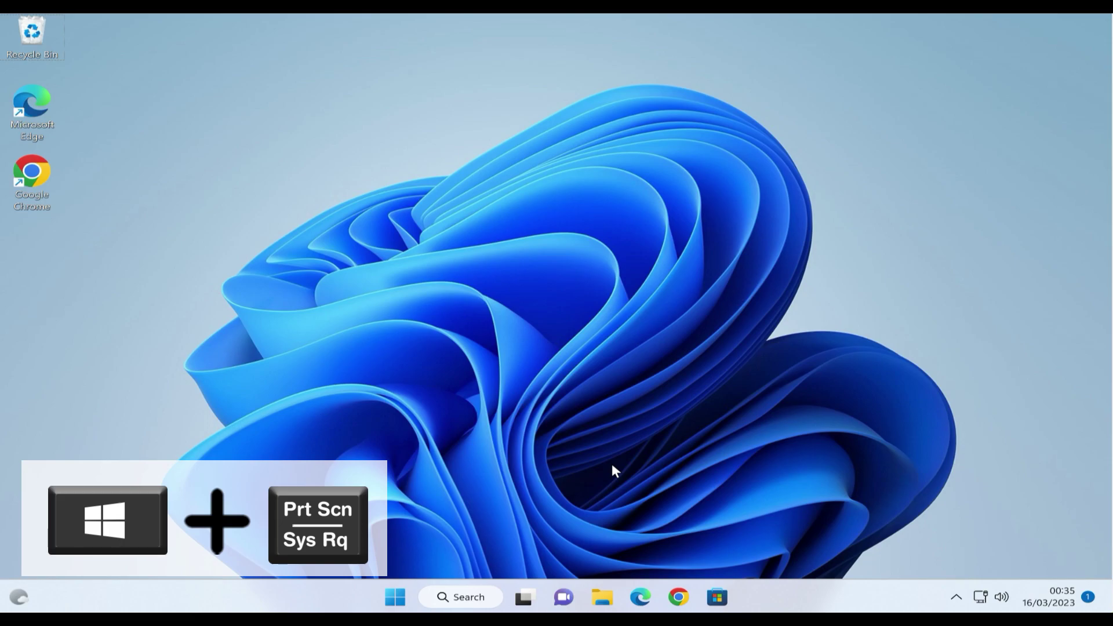
- Capture the full screen with Win+PrtScn and locate Screenshot (4) in Pictures > Screenshots
key(super+Print)
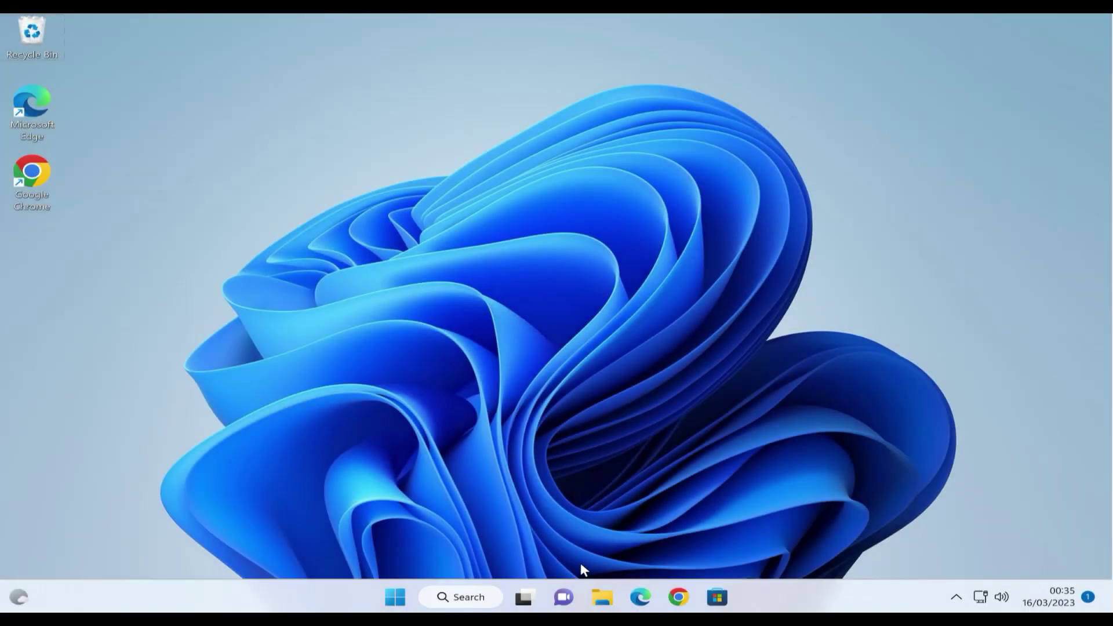
click(602, 600)
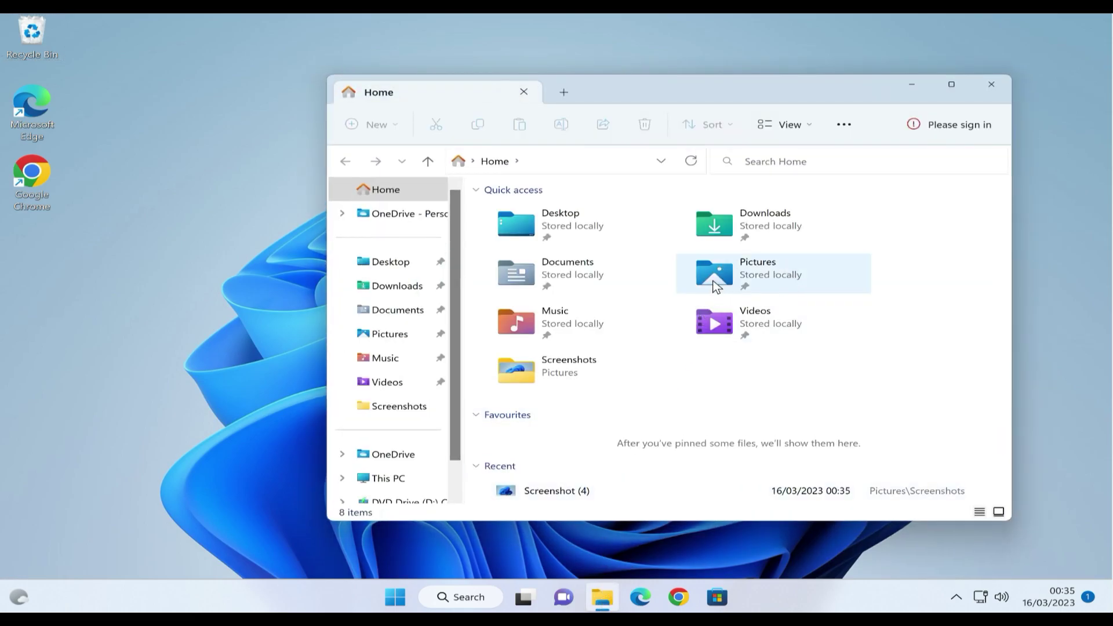
double_click(777, 277)
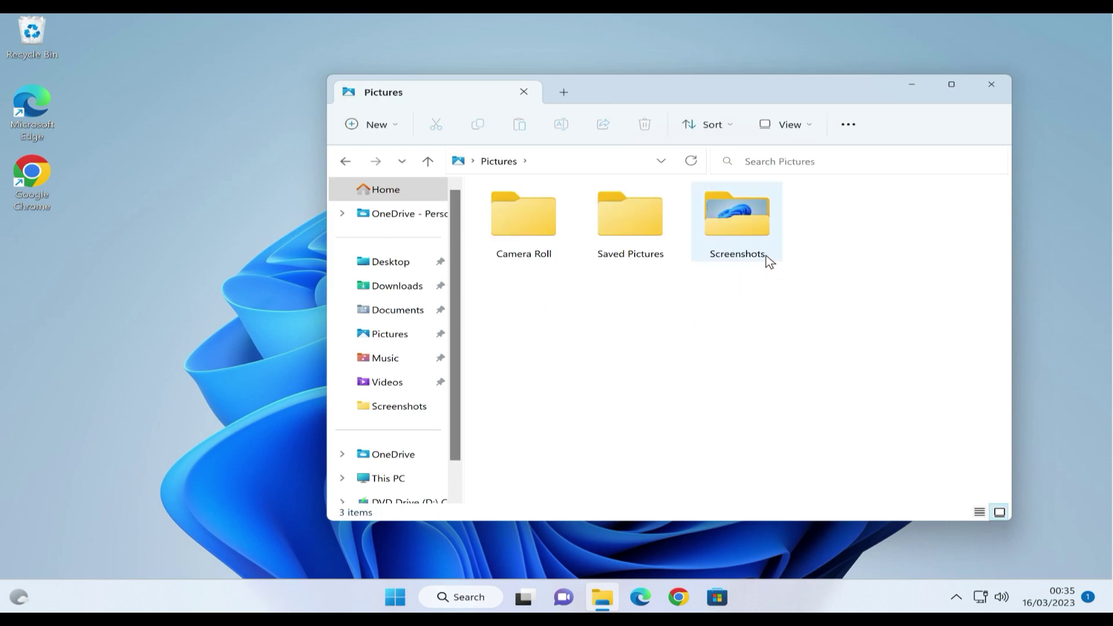
double_click(735, 210)
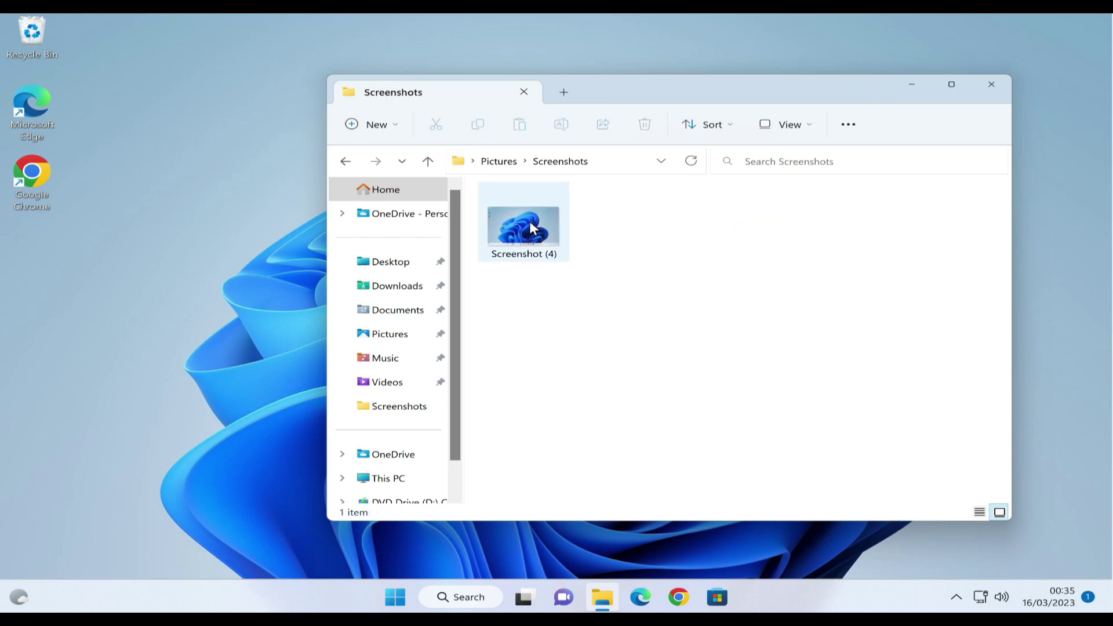
click(507, 211)
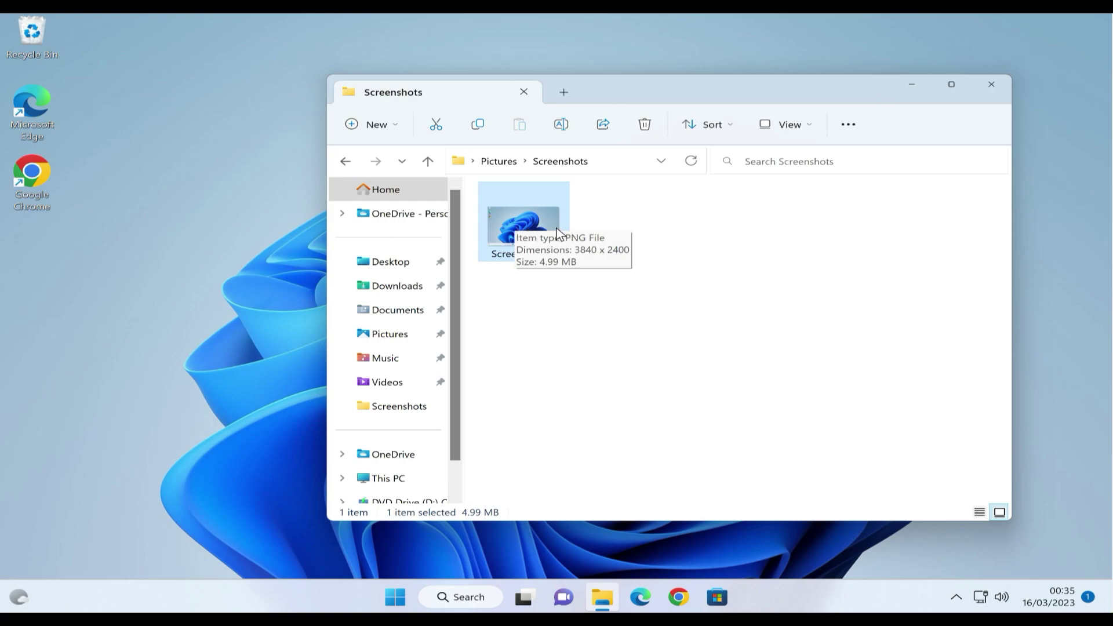
- Close the Screenshots folder and launch Snipping Tool from a Start search for 'snip'
click(985, 91)
click(396, 602)
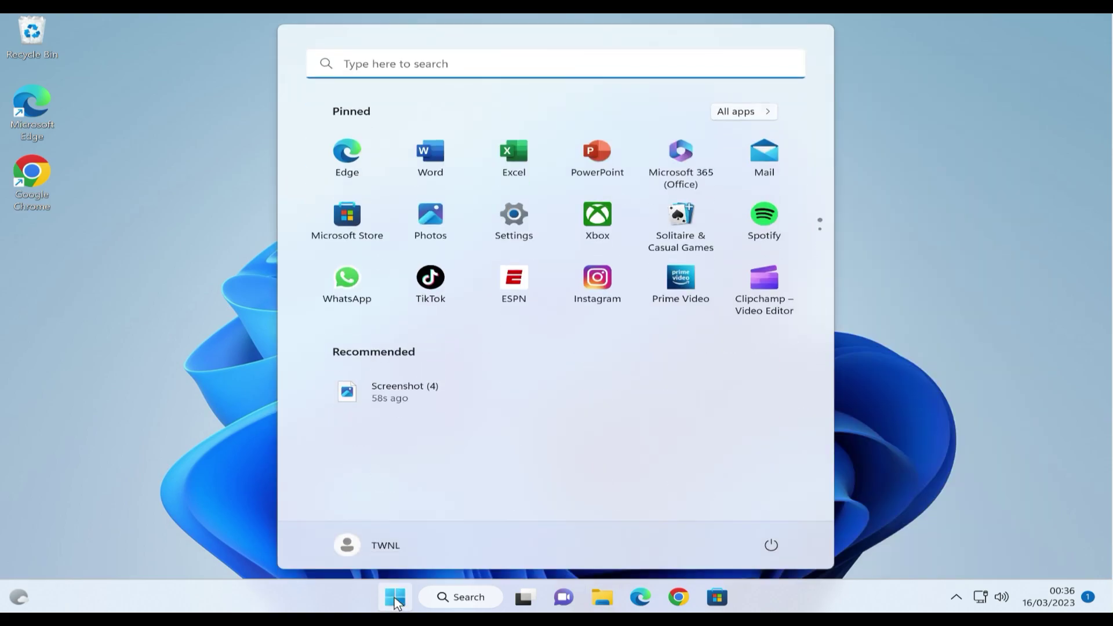
text(sni)
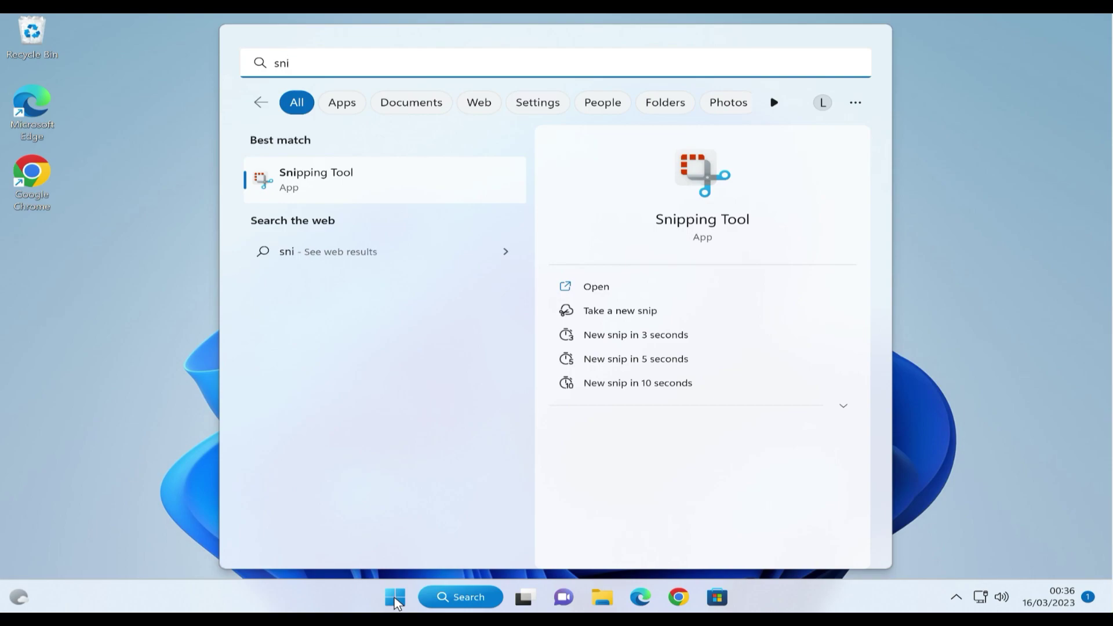
text(p)
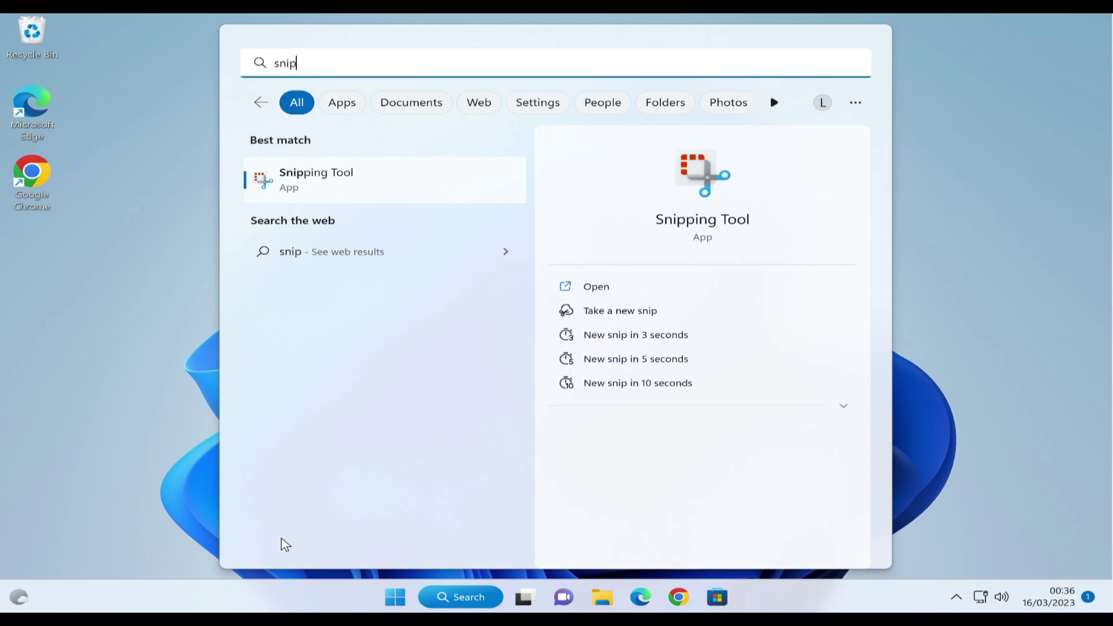
click(354, 174)
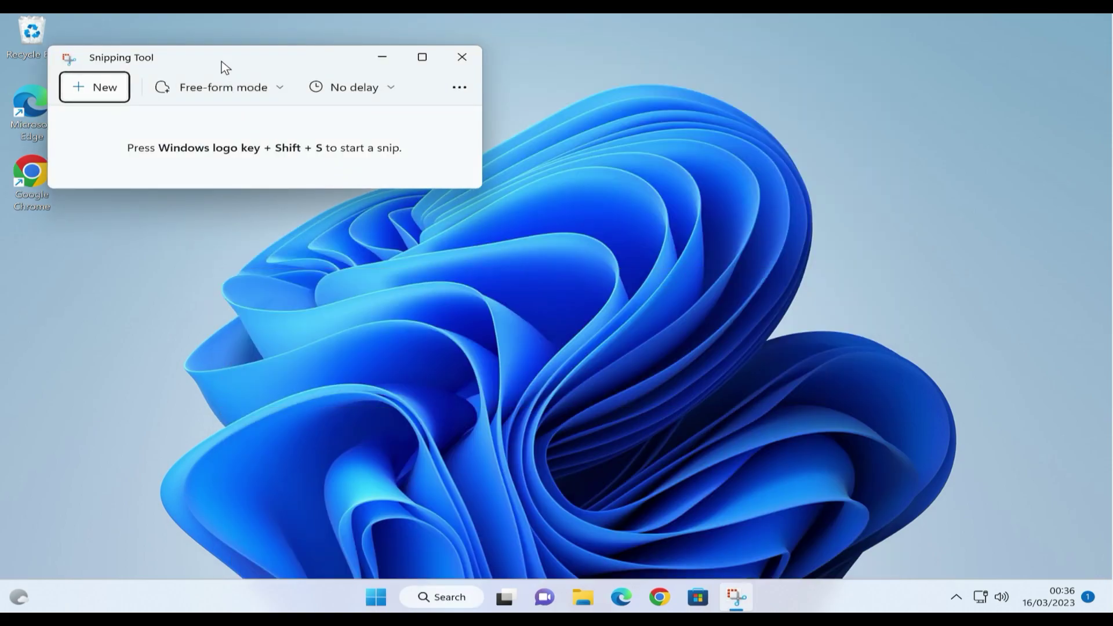
- Switch to Rectangle mode and snip a box around the Edge and Chrome desktop shortcuts
drag(234, 59, 494, 80)
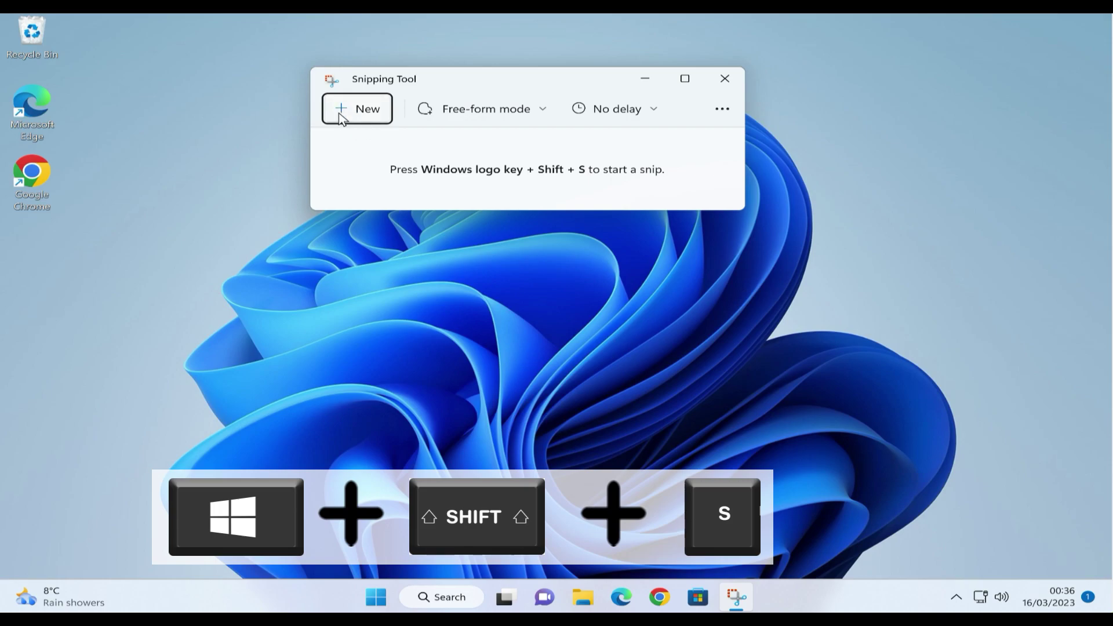
click(540, 109)
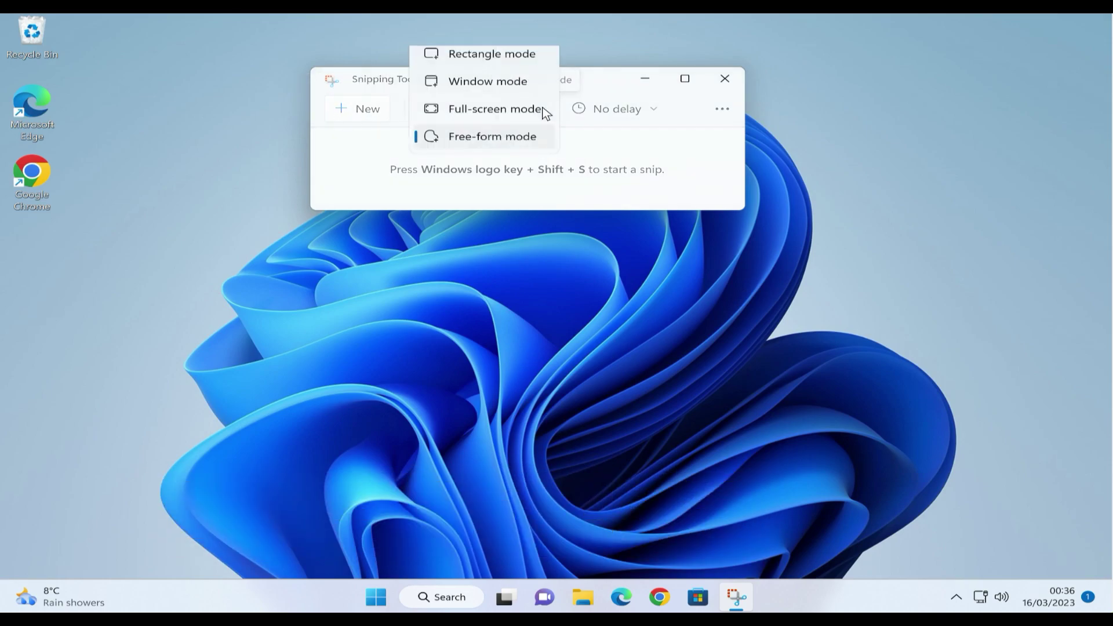
click(496, 57)
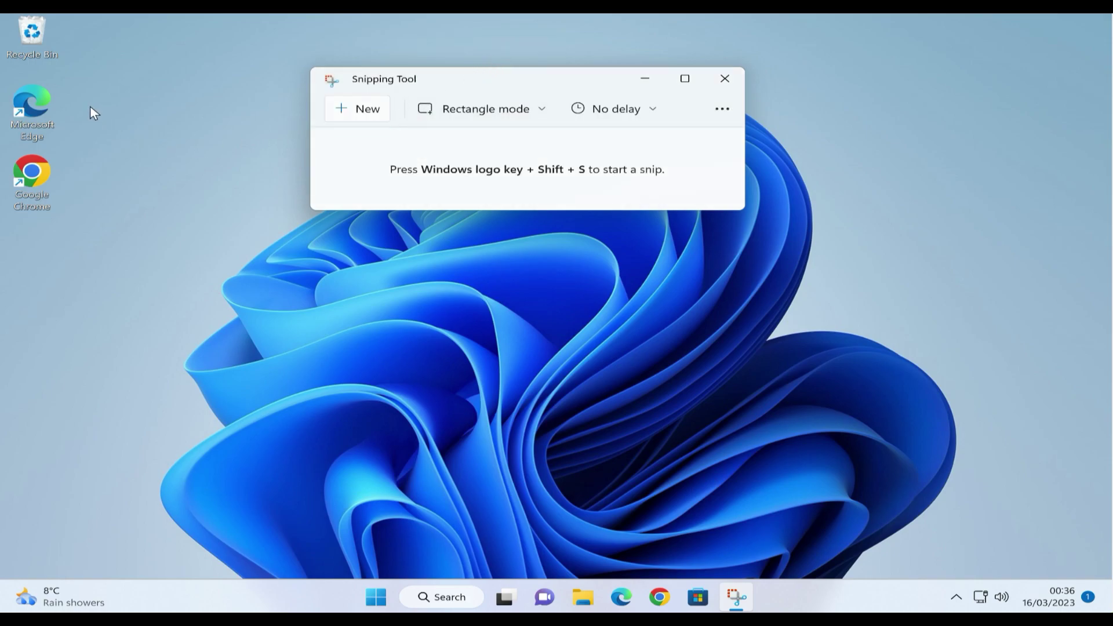
click(368, 110)
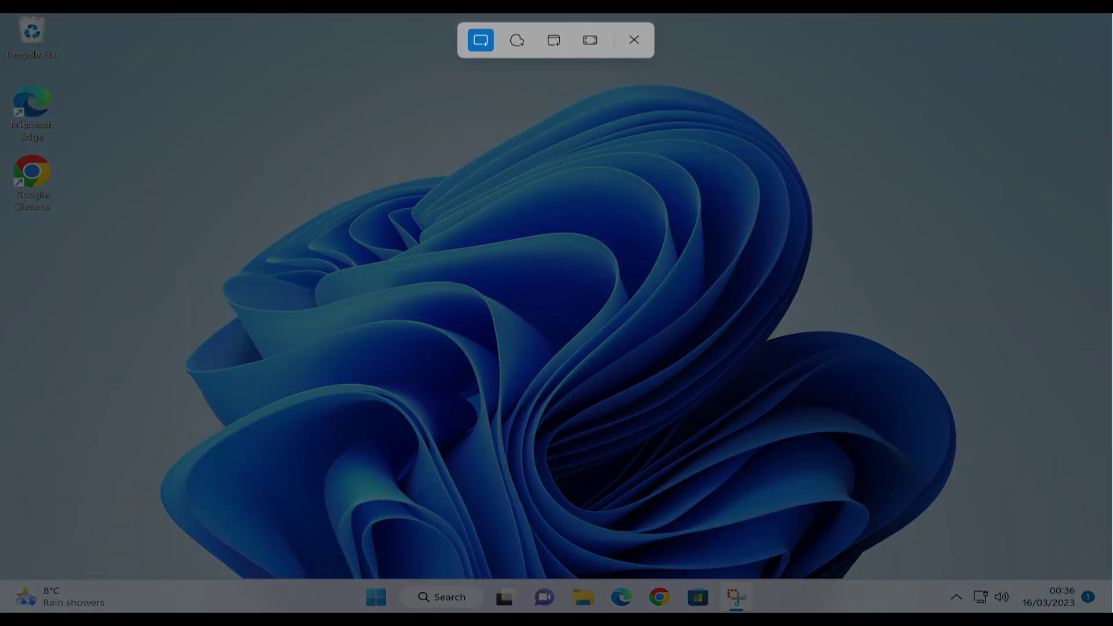
drag(81, 233, 2, 74)
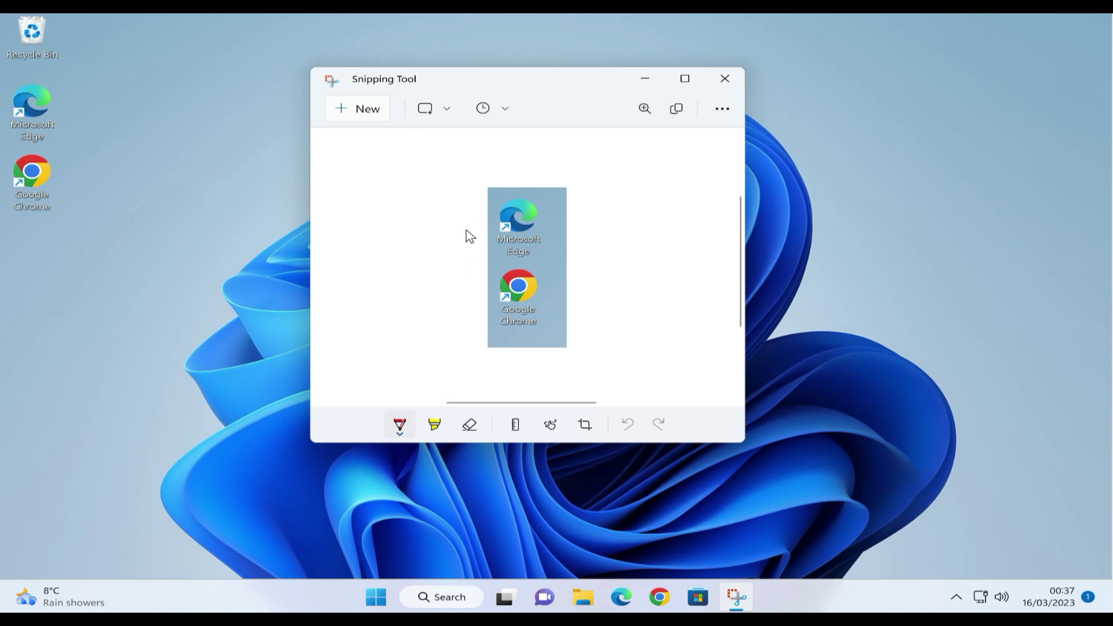
click(718, 113)
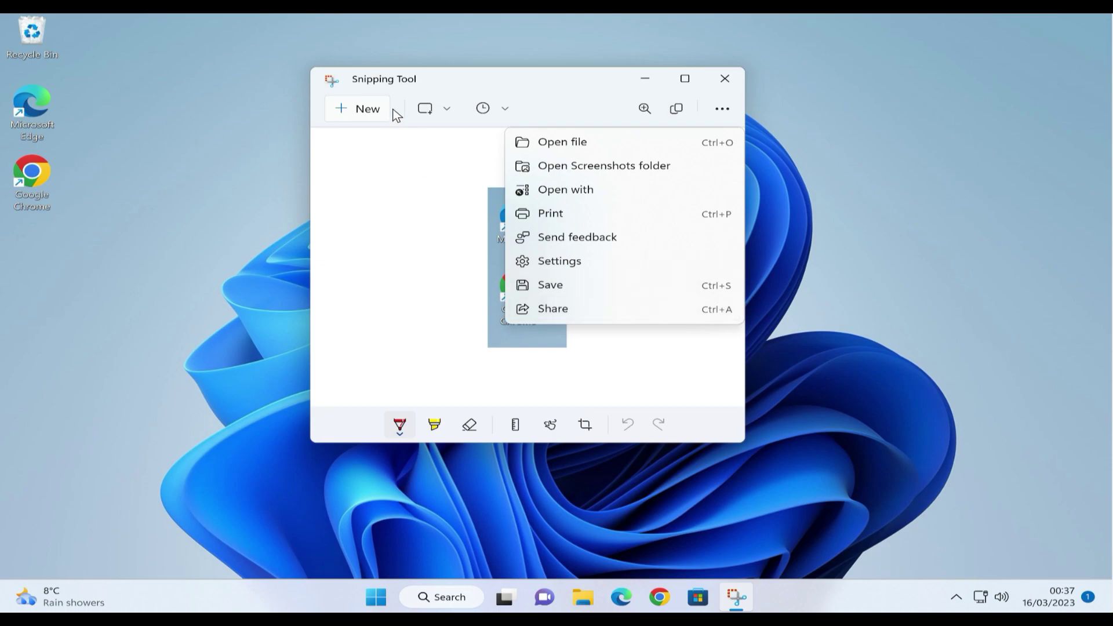
- Switch to Window mode and place a File Explorer window beside Snipping Tool
click(444, 113)
click(445, 112)
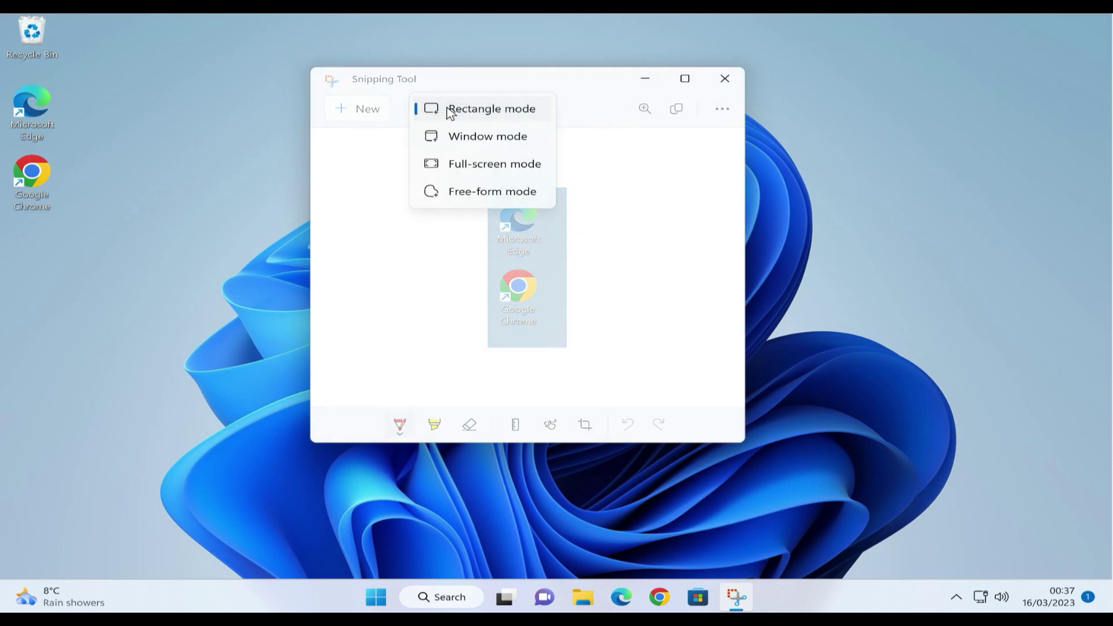
click(473, 139)
drag(505, 85, 256, 86)
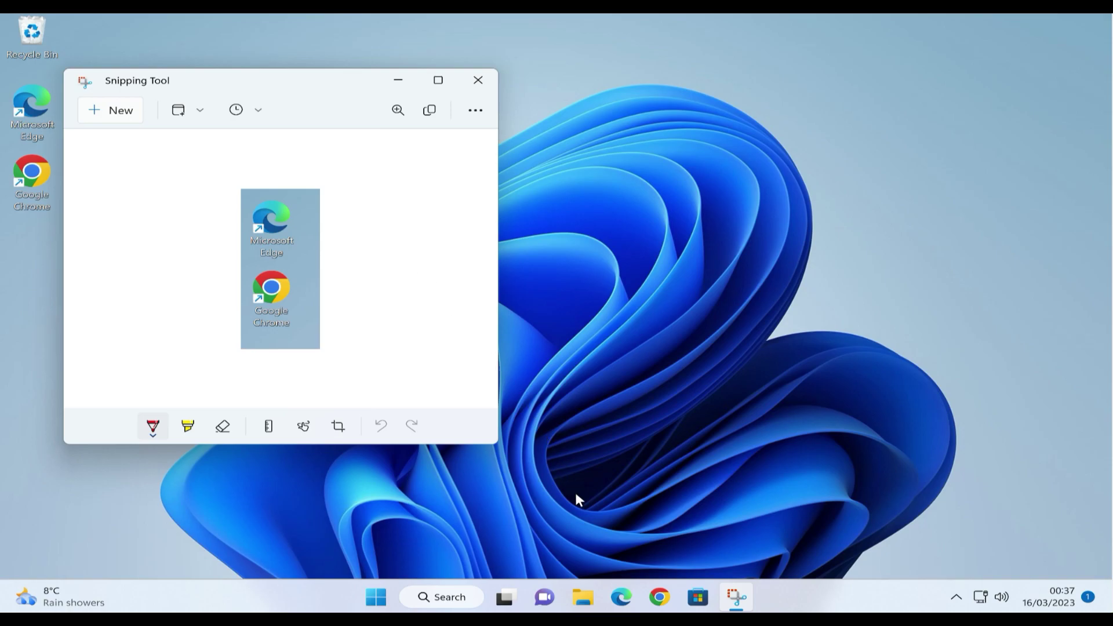
click(586, 600)
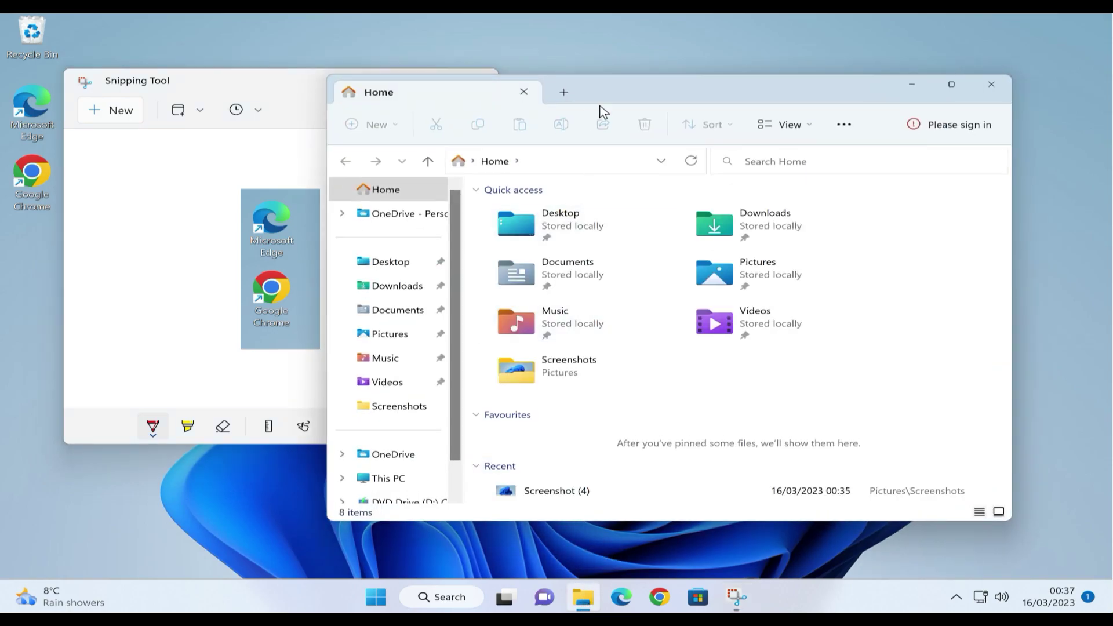
drag(612, 96, 716, 79)
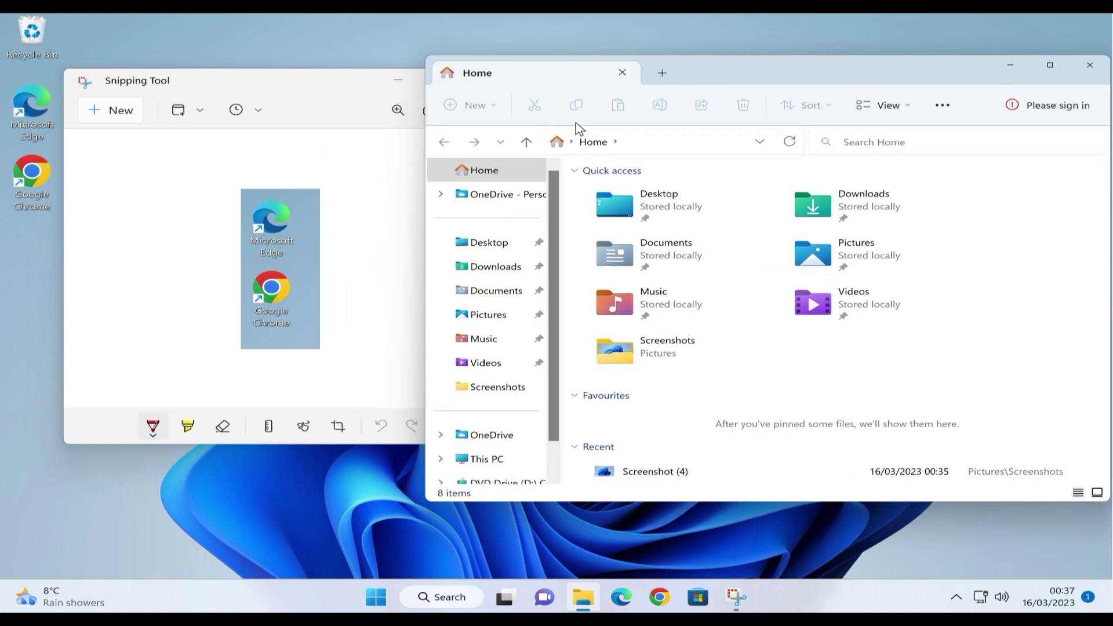
- Start a window snip, cancel it with Escape, and change the mode to Free-form
click(106, 112)
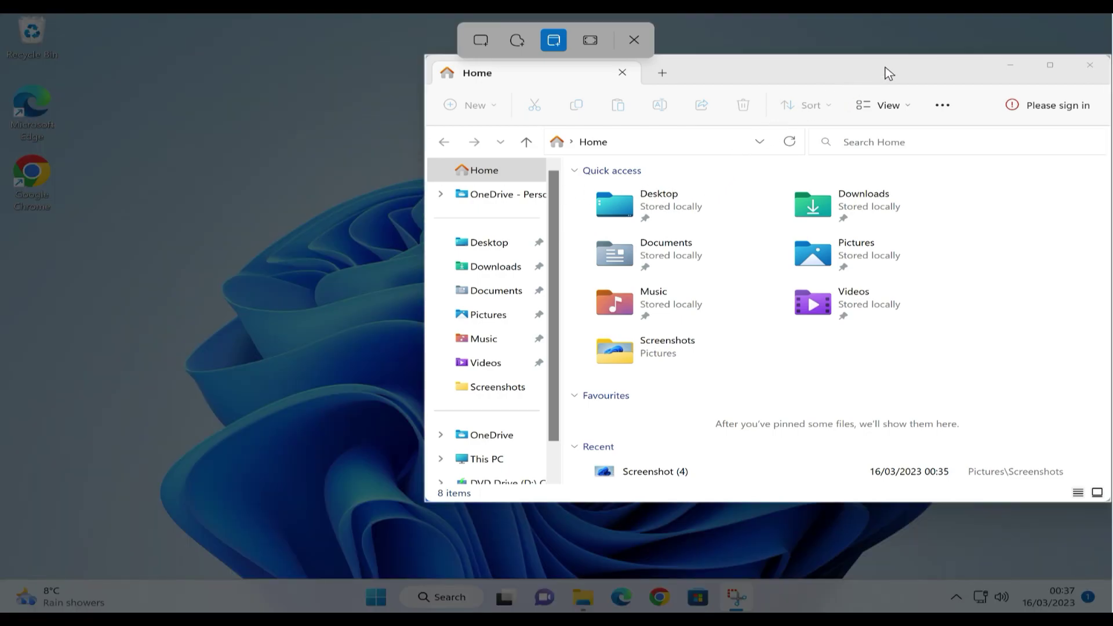
key(Escape)
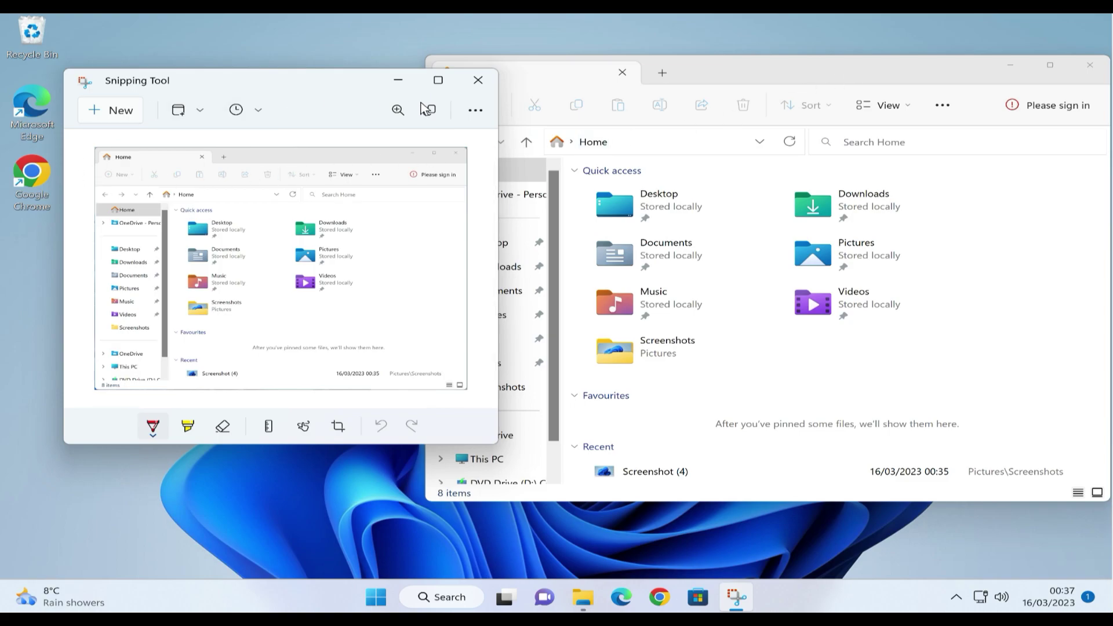
click(203, 110)
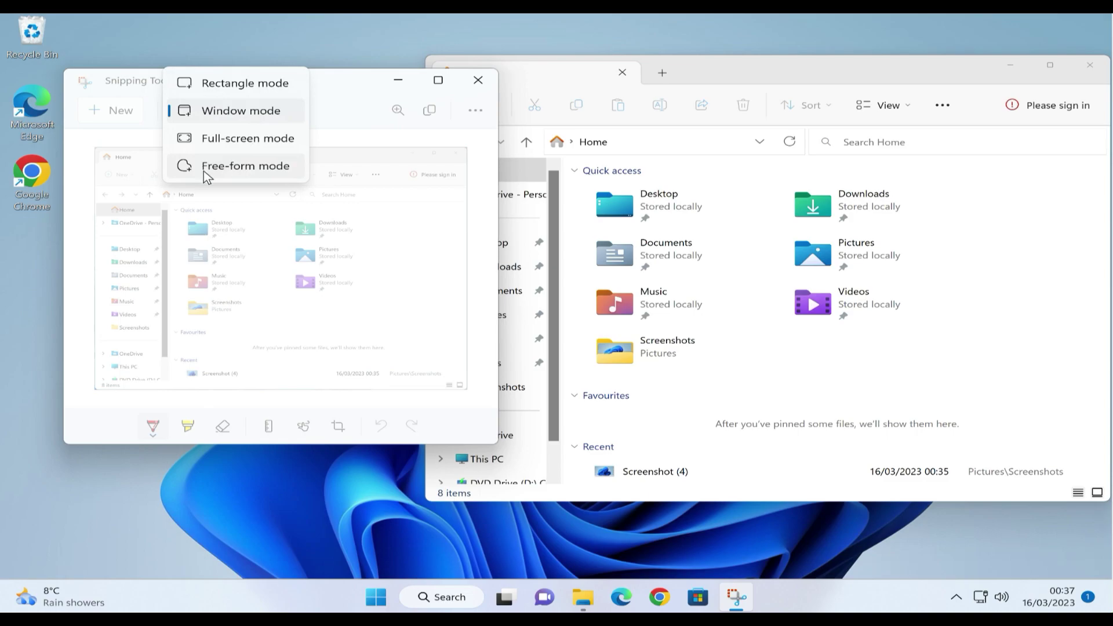
click(223, 168)
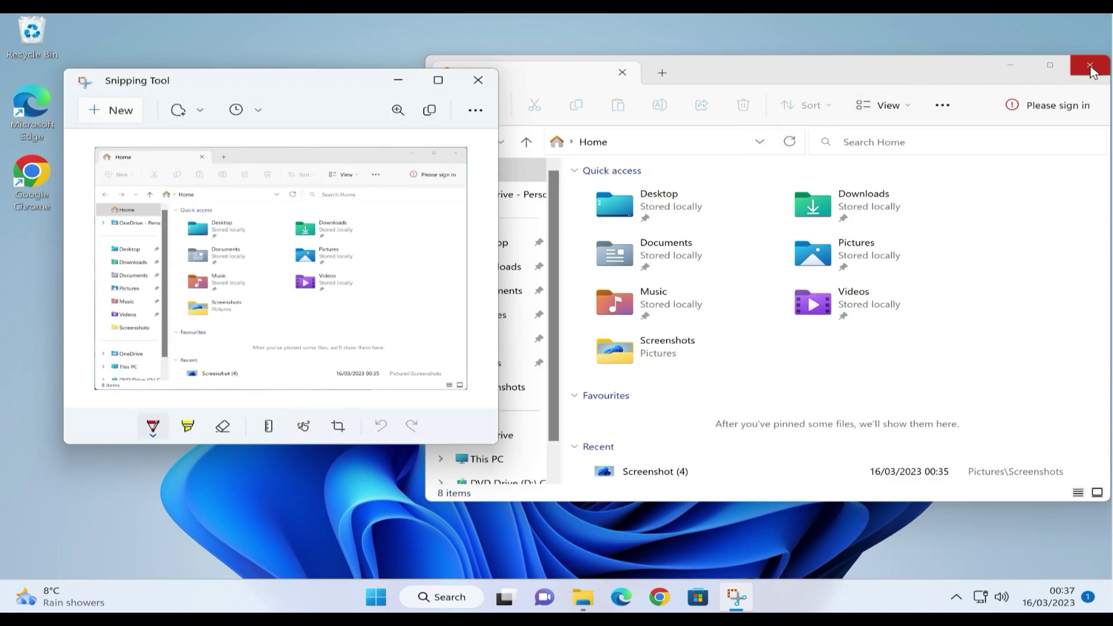
- Close File Explorer and draw a free-form outline around the Edge and Chrome icons
click(1090, 65)
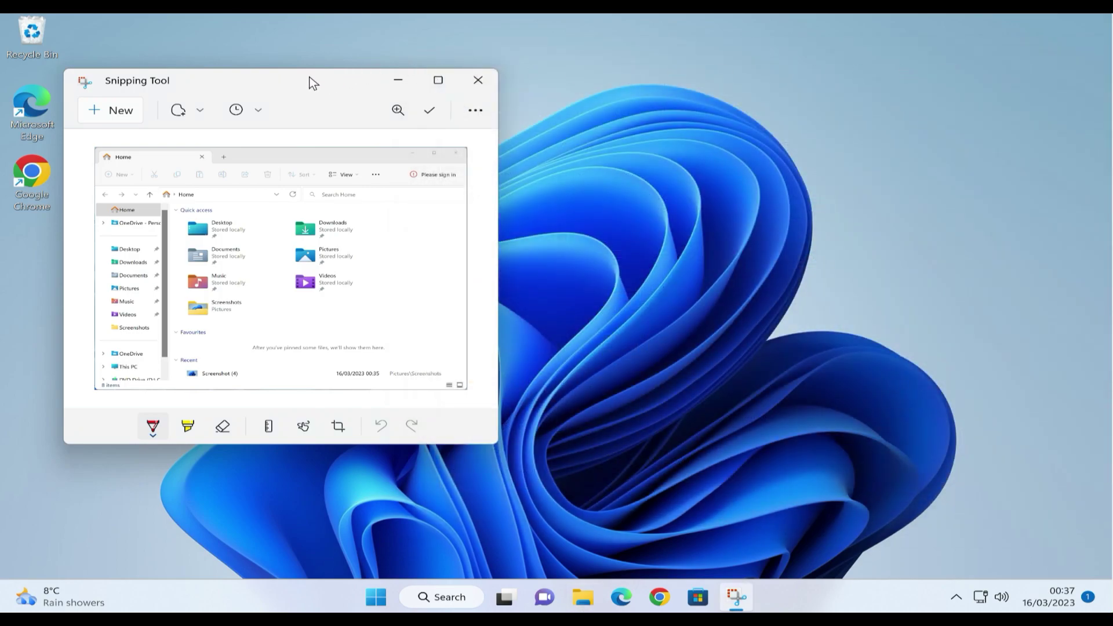
drag(309, 82, 647, 81)
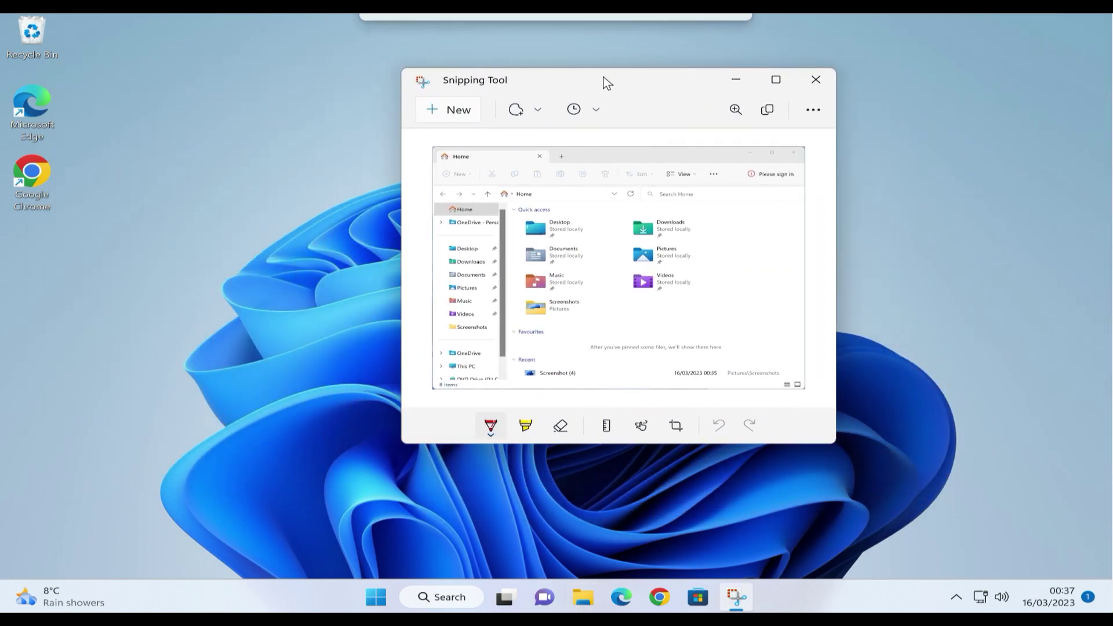
click(452, 108)
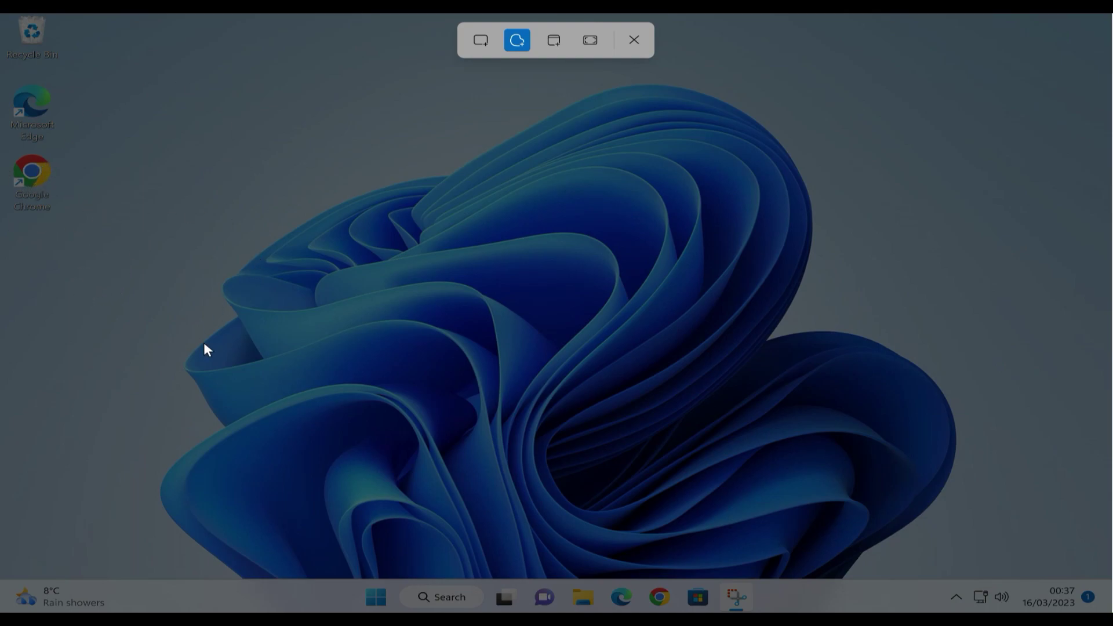
mouse_move(37, 242)
mouse_down()
mouse_move(63, 240)
mouse_move(119, 130)
mouse_move(83, 88)
mouse_move(23, 82)
mouse_move(2, 102)
mouse_move(3, 197)
mouse_up()
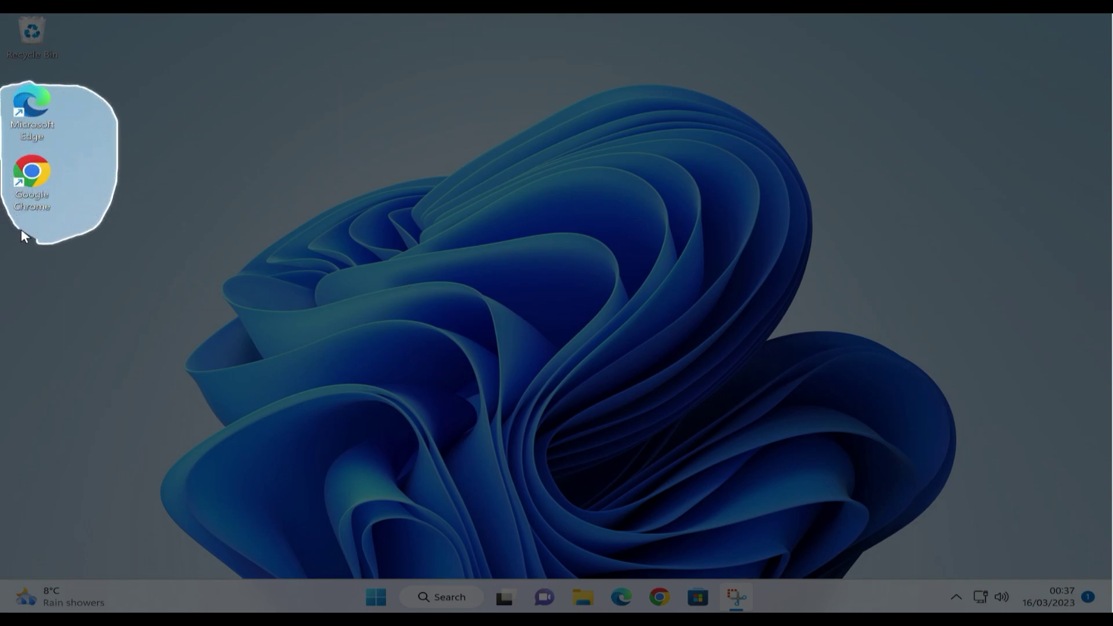
drag(37, 238, 42, 241)
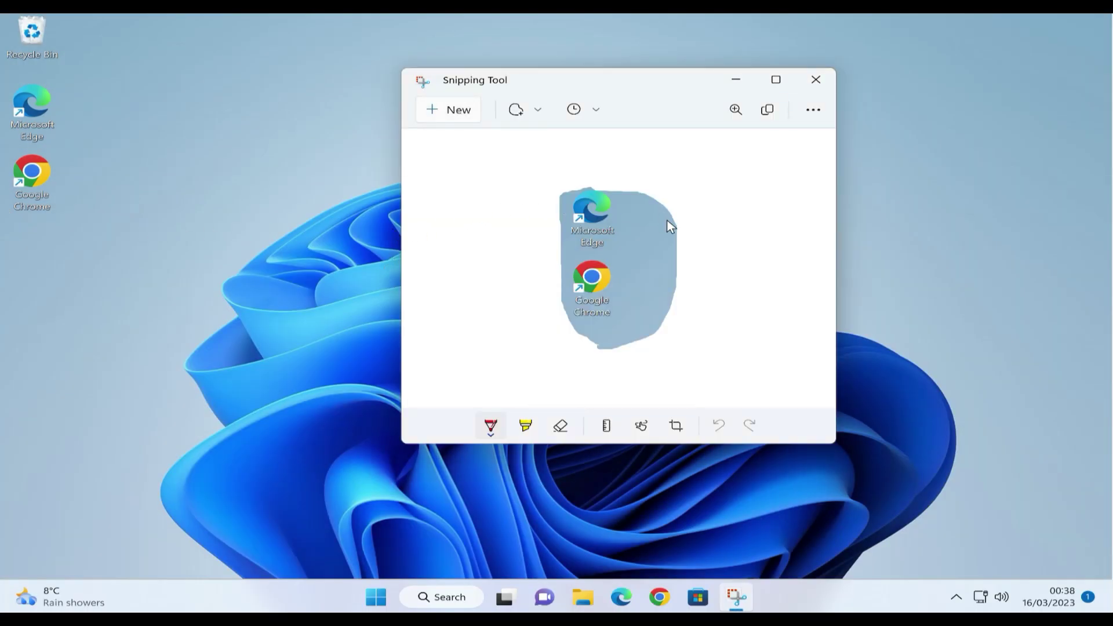
- Select the Eraser, then crop the snip's right edge in to the icons column and apply
click(811, 109)
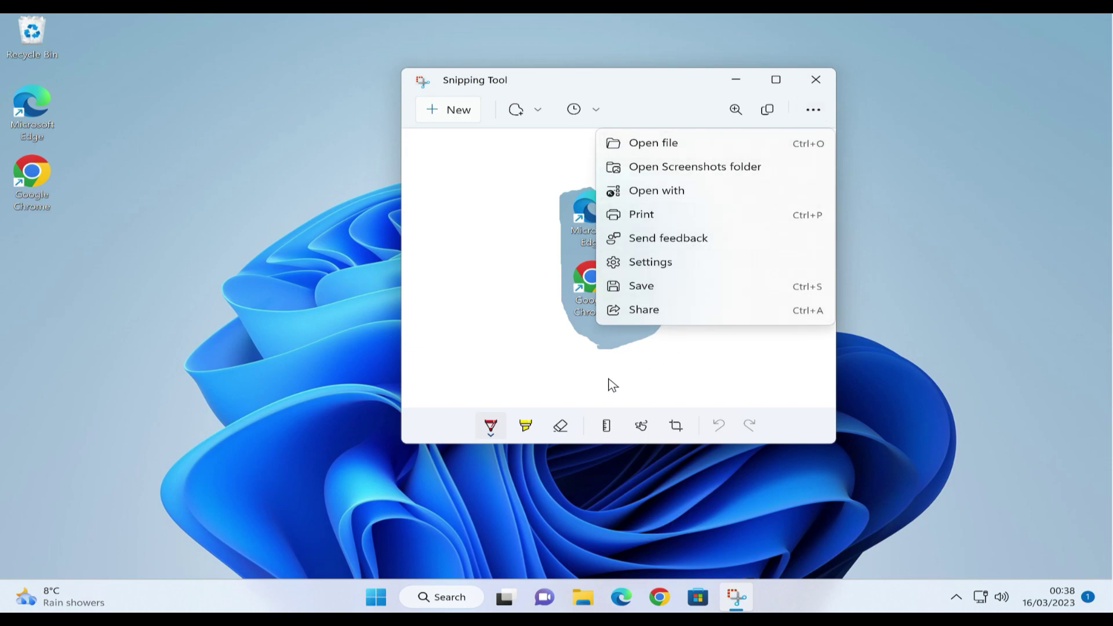
click(418, 430)
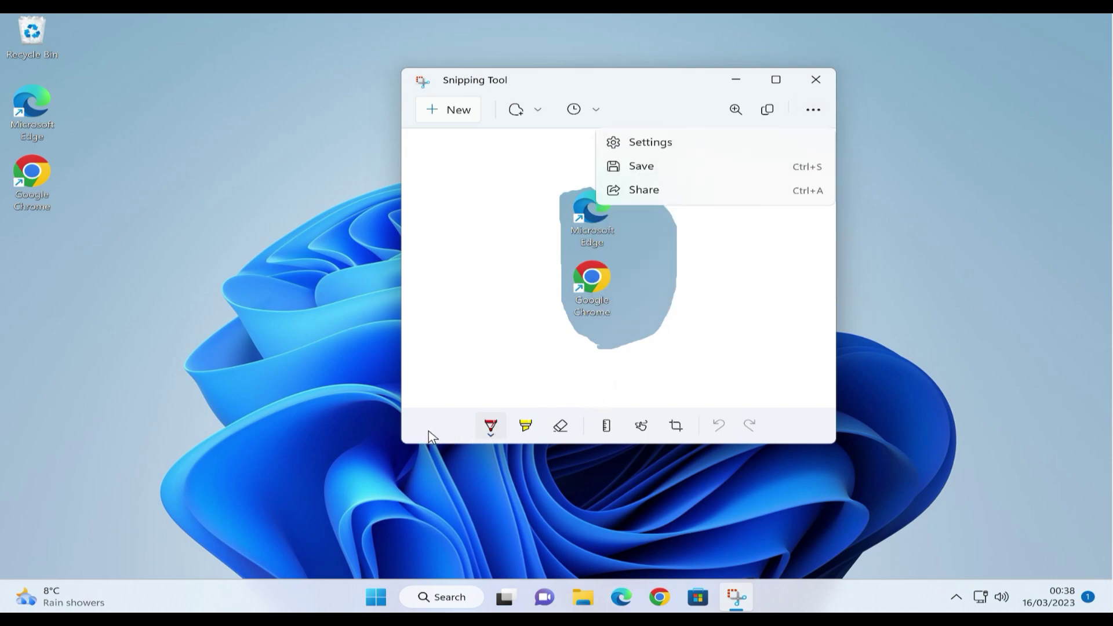
click(560, 430)
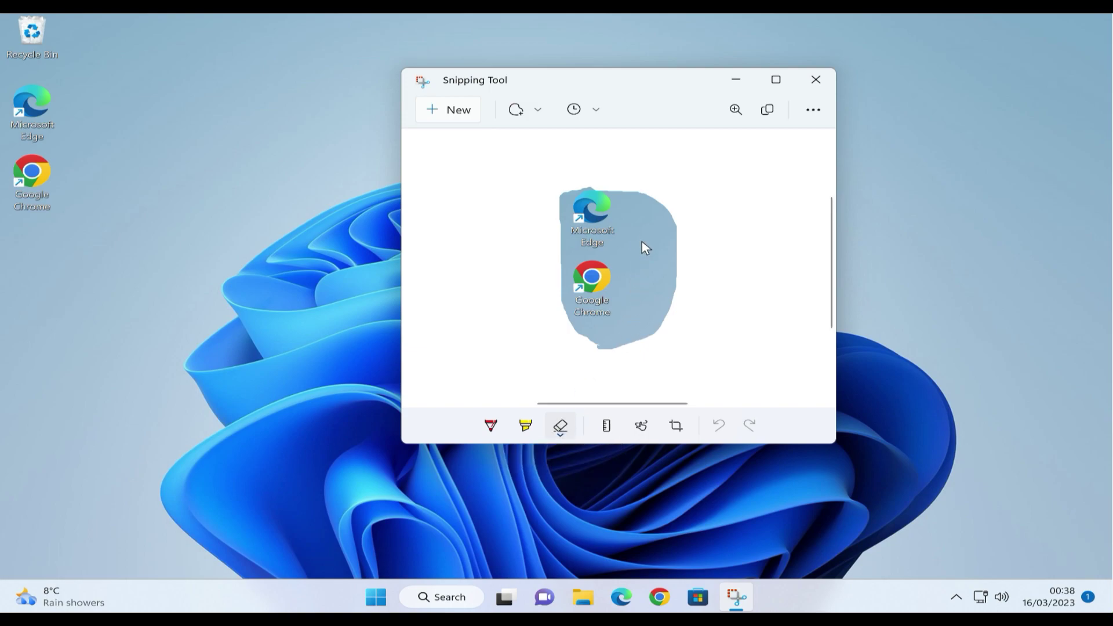
click(676, 426)
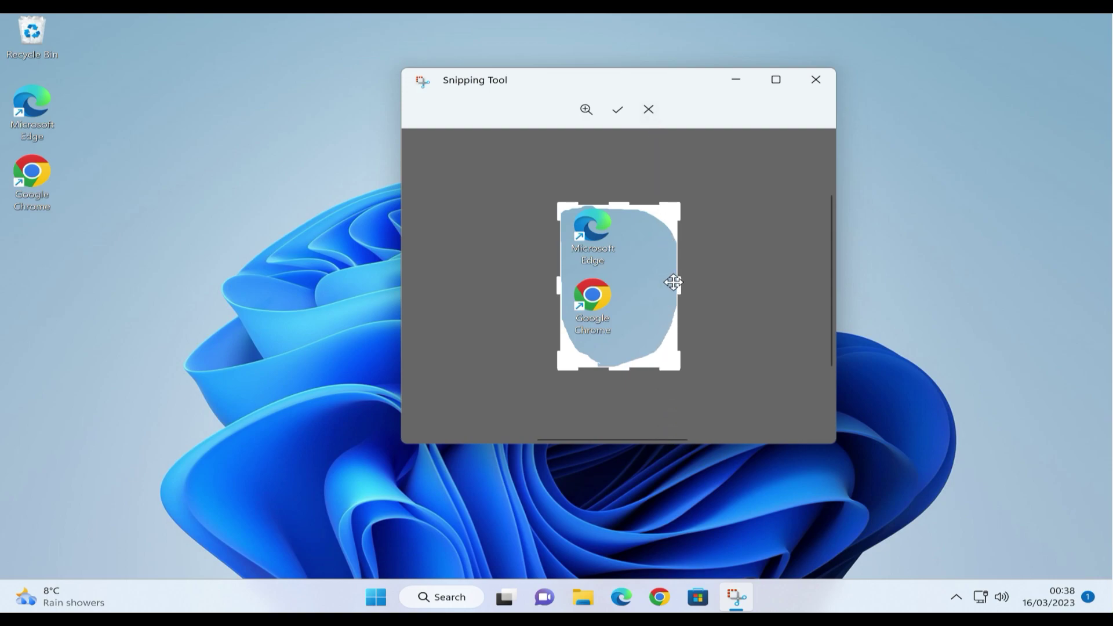
drag(676, 286, 625, 287)
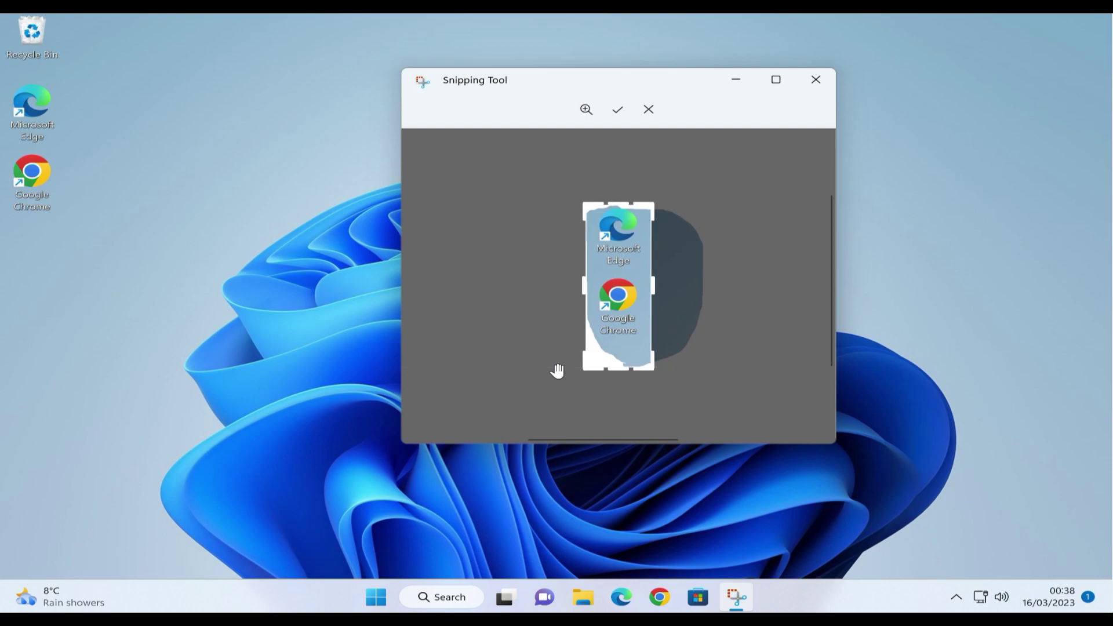
click(618, 110)
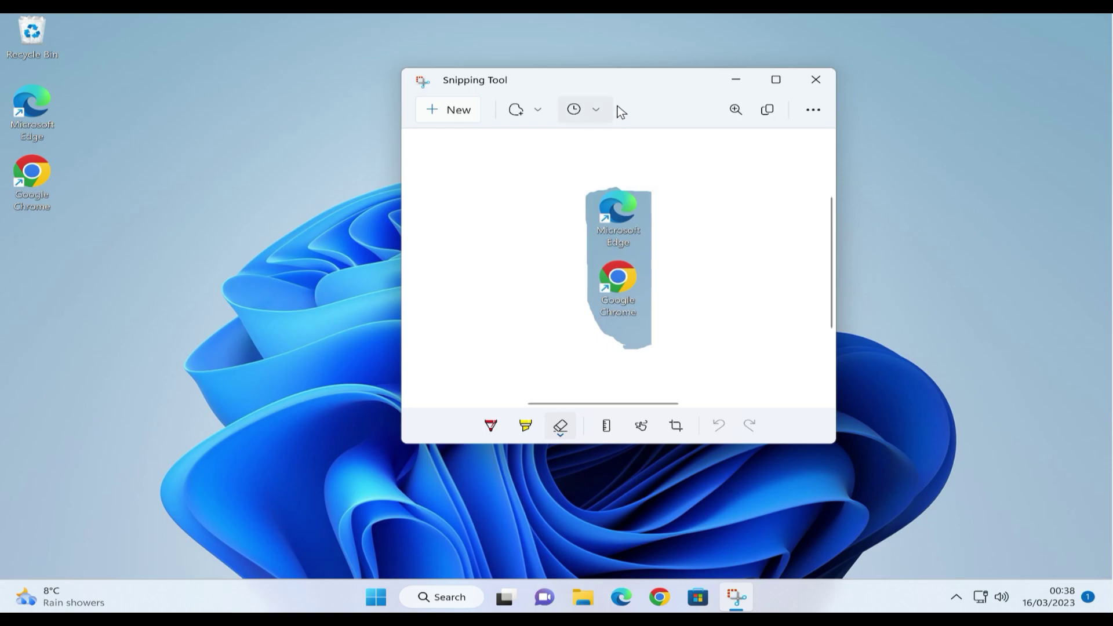
- Close Snipping Tool, leaving the empty Windows 11 desktop
click(810, 86)
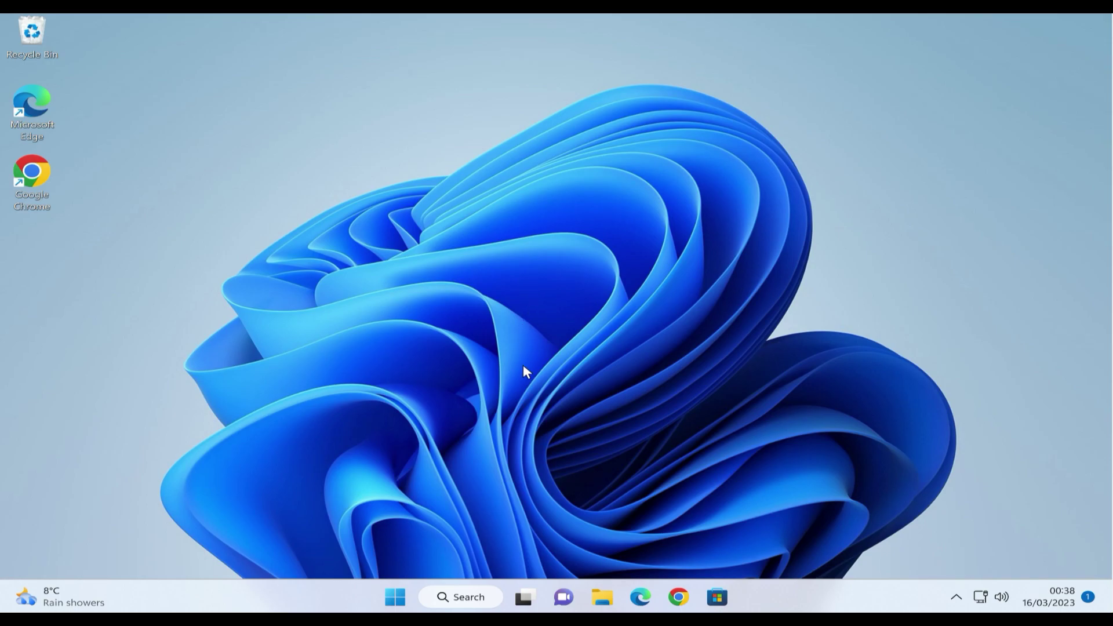
- Search 'paint' from the Start menu and launch Paint with a blank Untitled canvas
click(399, 597)
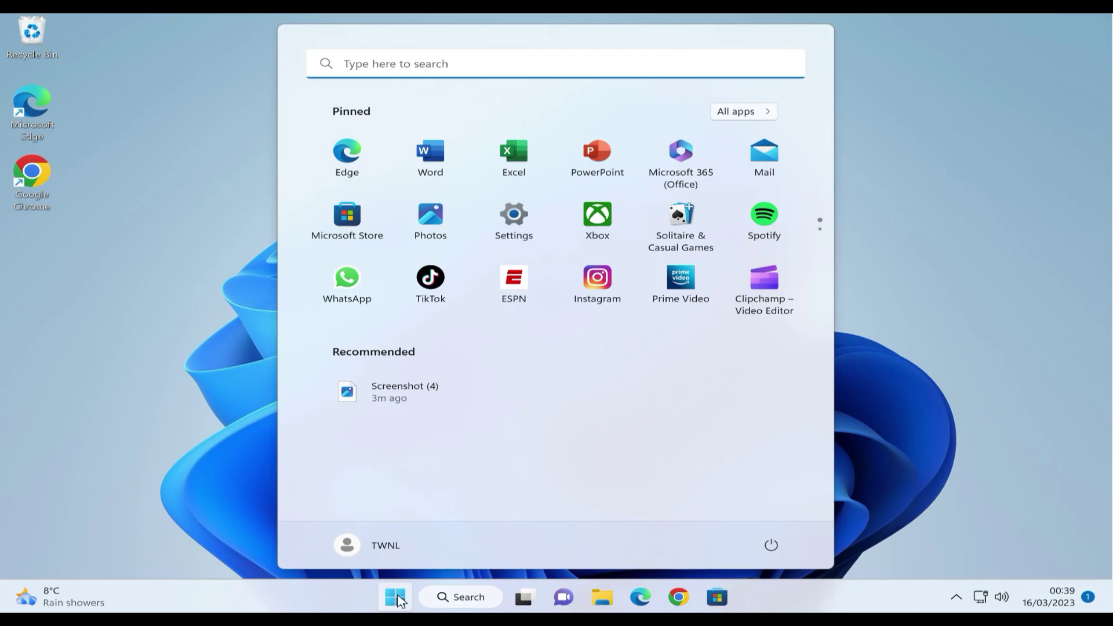
text(paint)
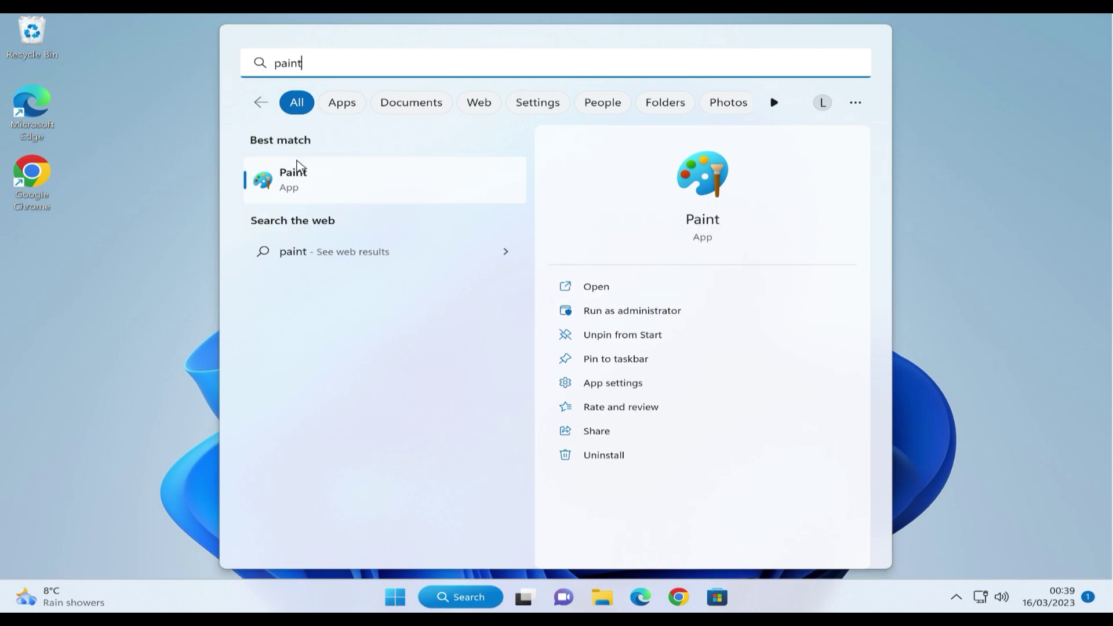
click(601, 290)
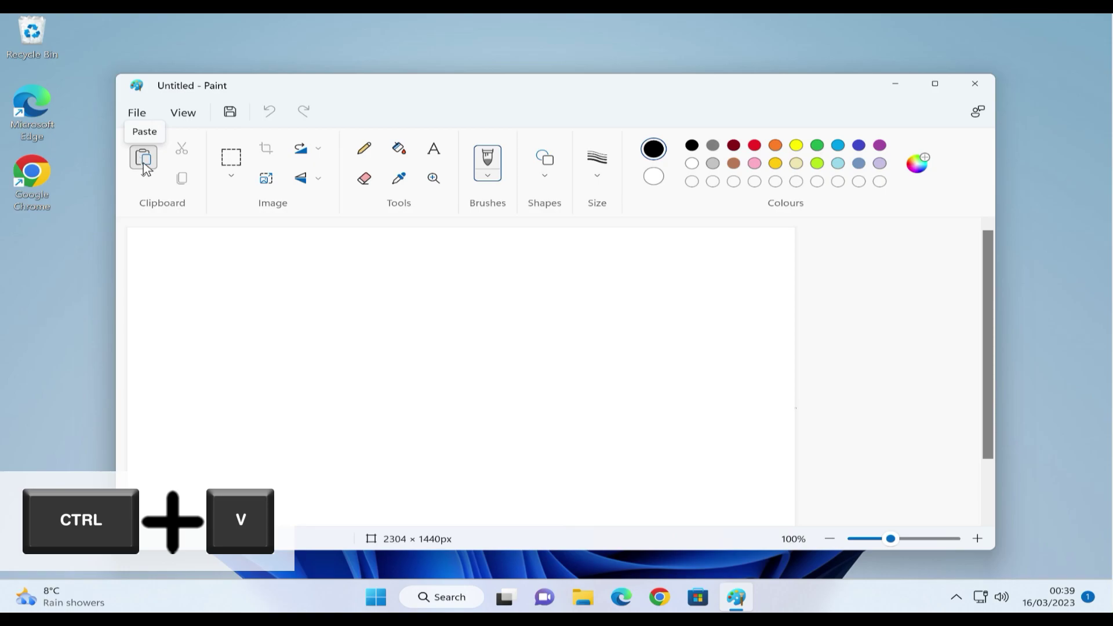
- Paste the full-screen capture into Paint, then view the File menu's Save as and Print options
click(145, 168)
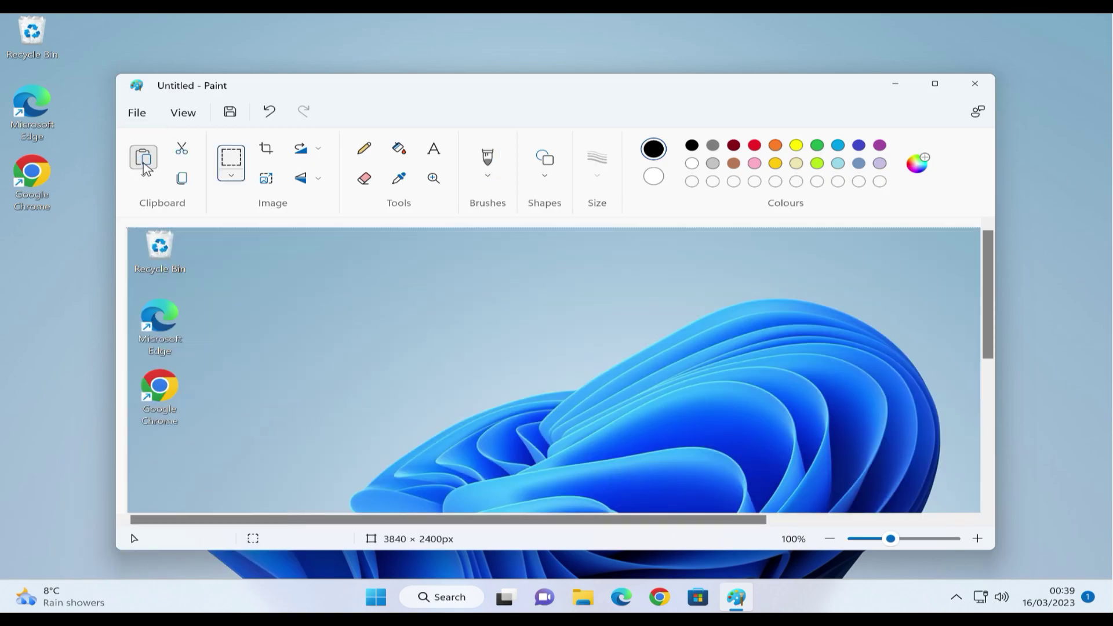
click(138, 111)
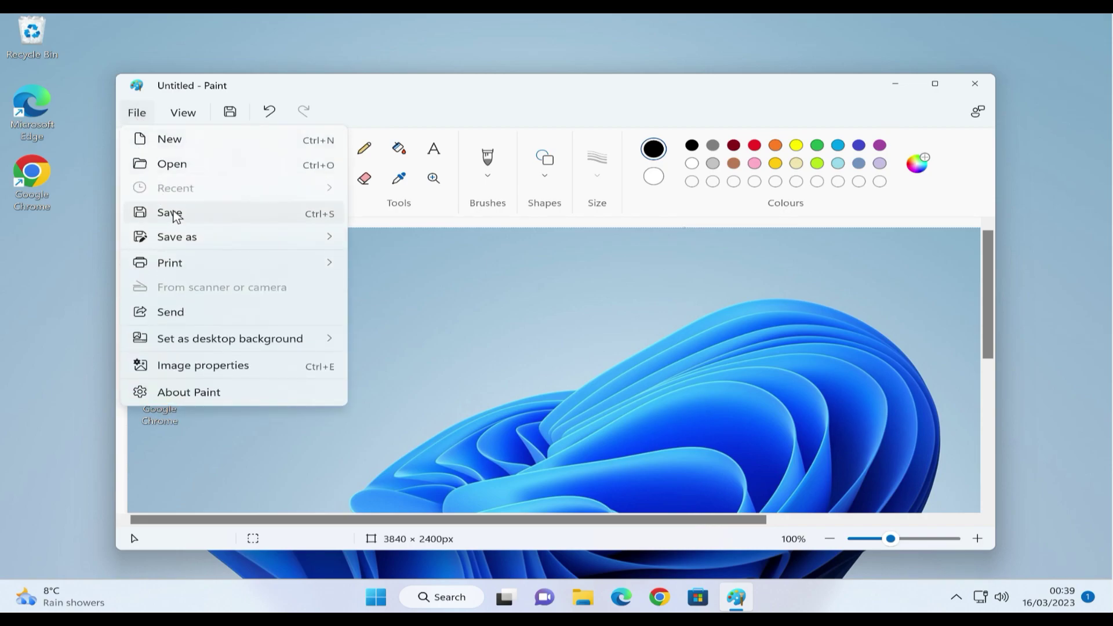
mouse_move(186, 230)
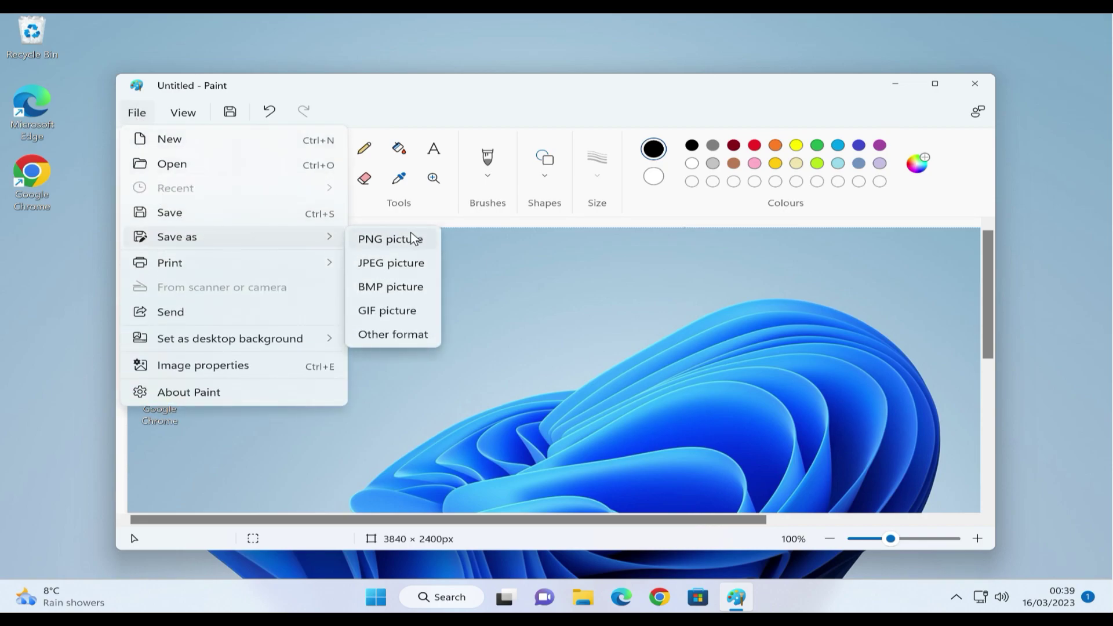
mouse_move(336, 260)
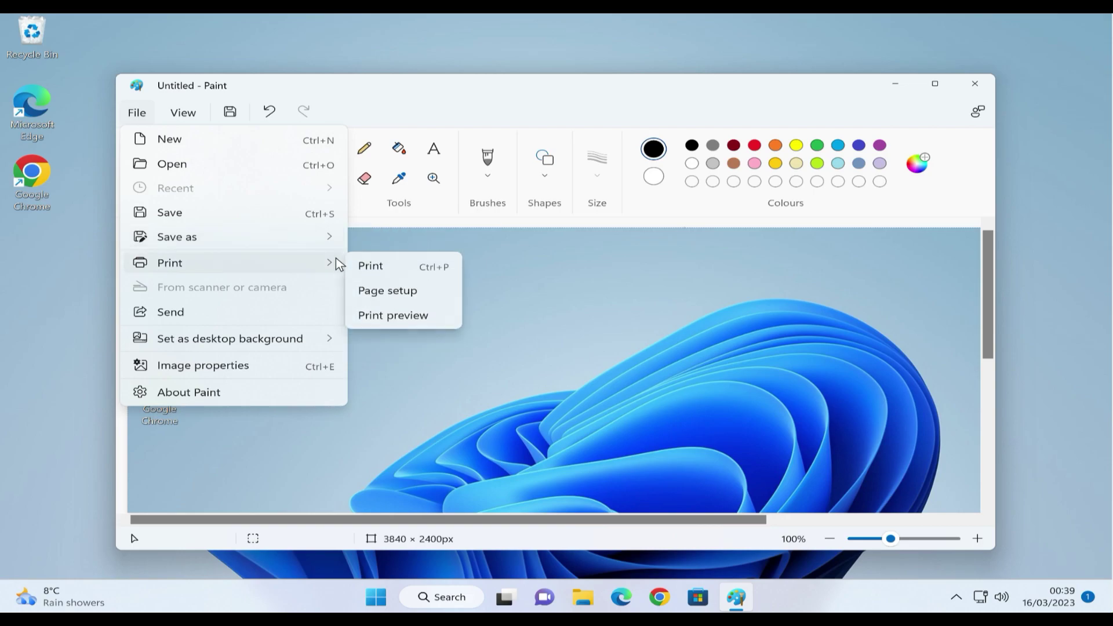